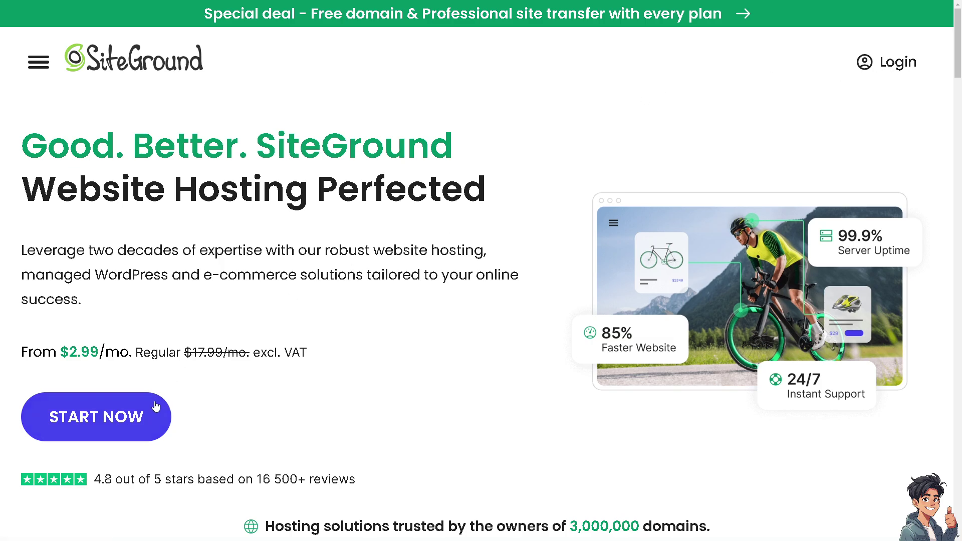
- Start the WordPress hosting flow and adjust browser zoom to view the StartUp, GrowBig and GoGeek plan cards
left_click(116, 418)
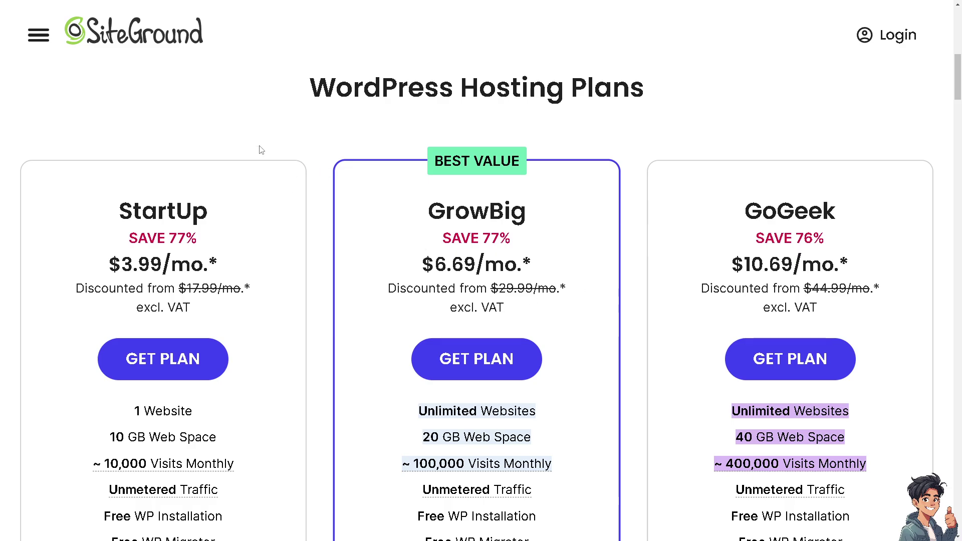
key("ctrl+minus")
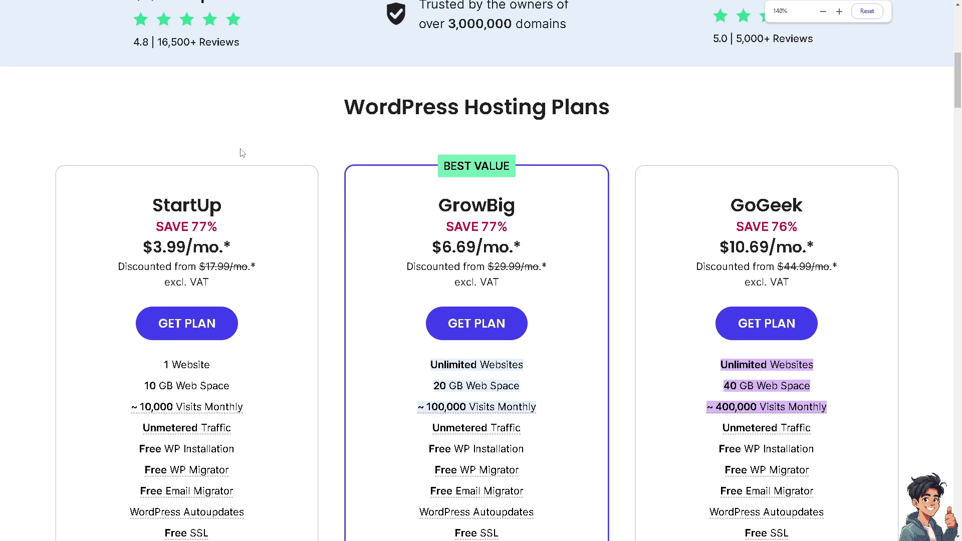
key("ctrl+minus")
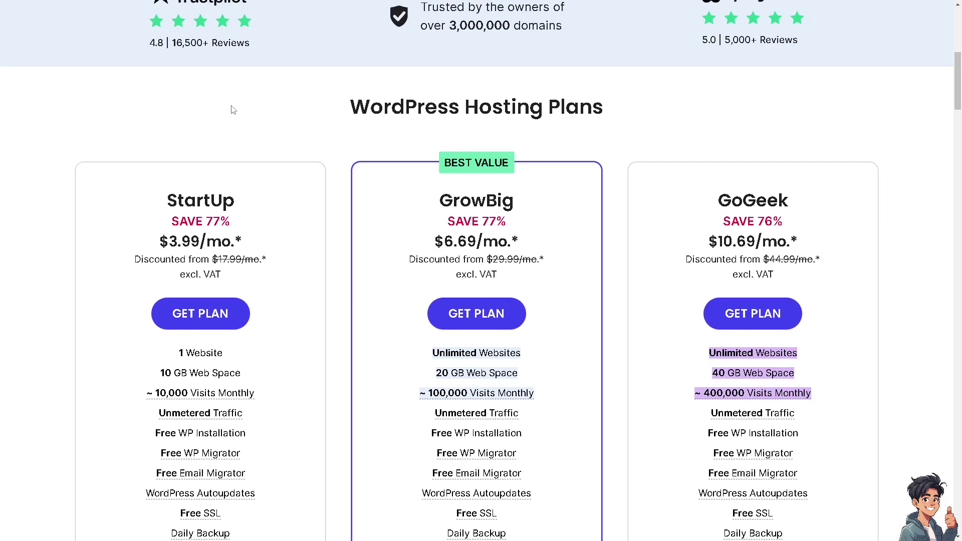
key("ctrl+minus")
key("ctrl+minus")
key("ctrl+minus")
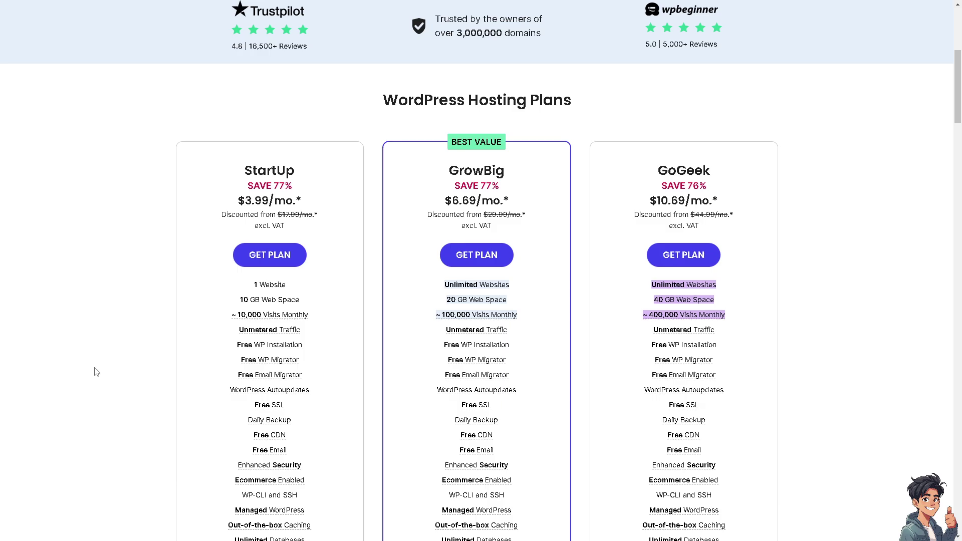
scroll(95, 372, "up", 1)
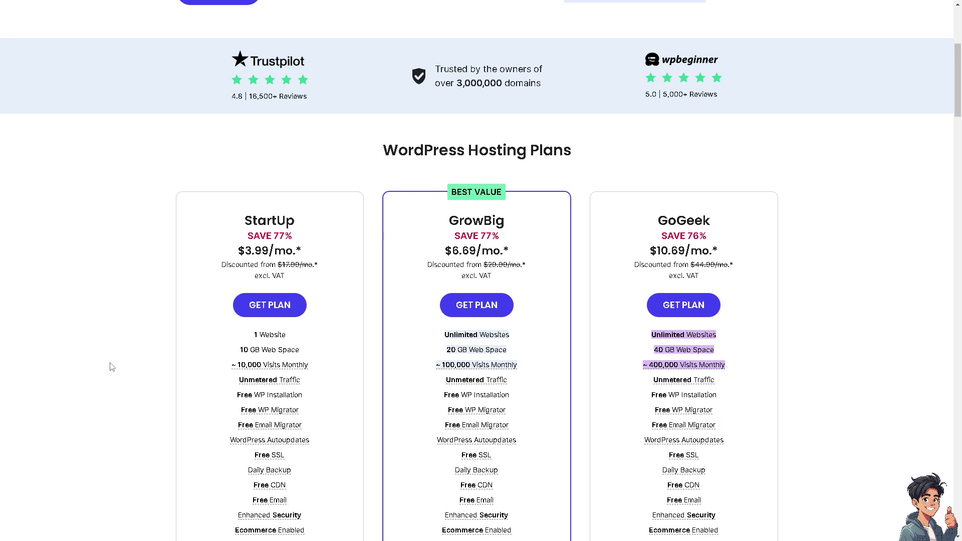
scroll(156, 369, "down", 1)
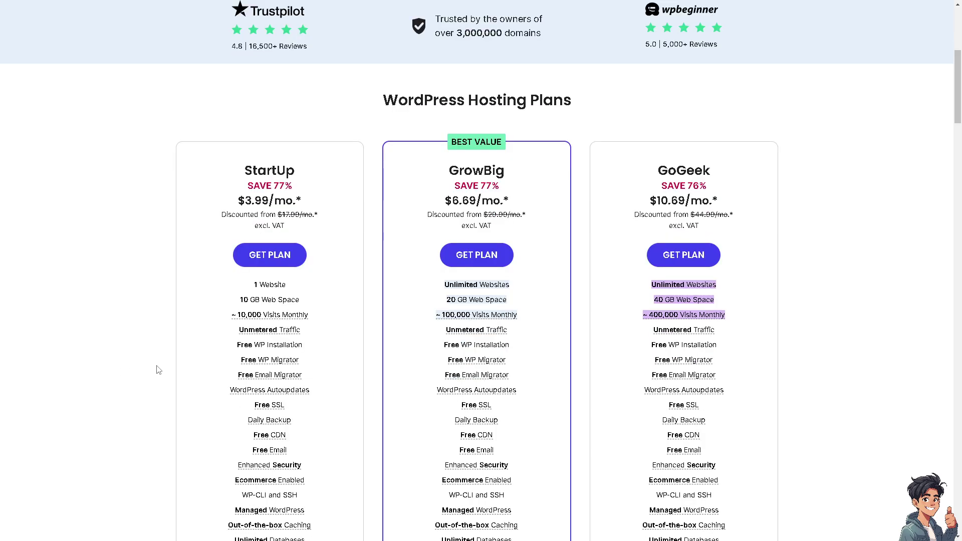
scroll(156, 369, "down", 1)
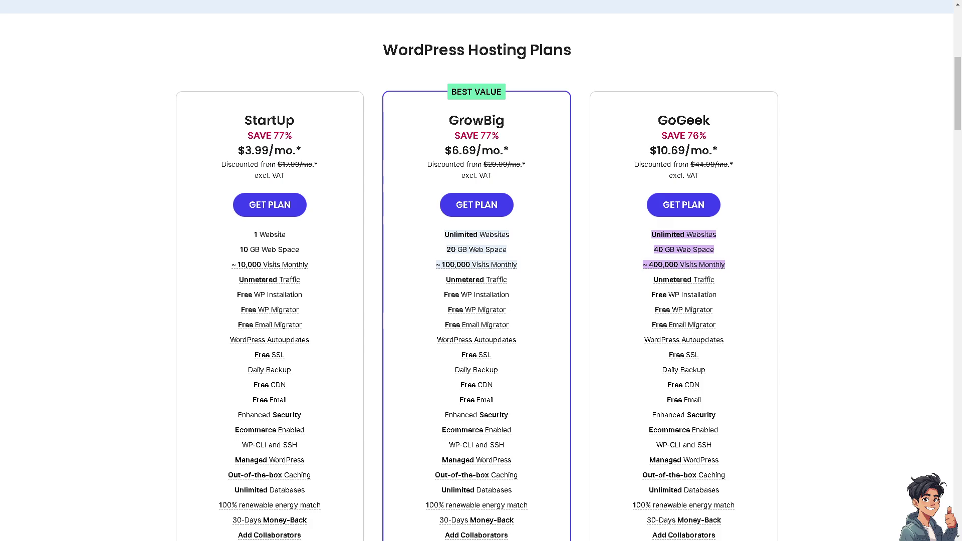
- Choose the StartUp plan and submit andyguide as the new domain to check availability
left_click(269, 214)
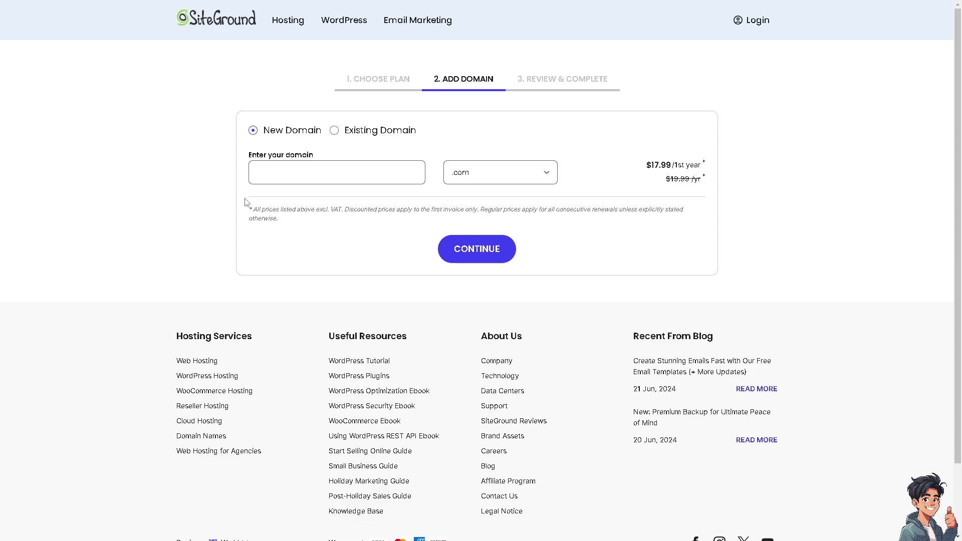
left_click(277, 177)
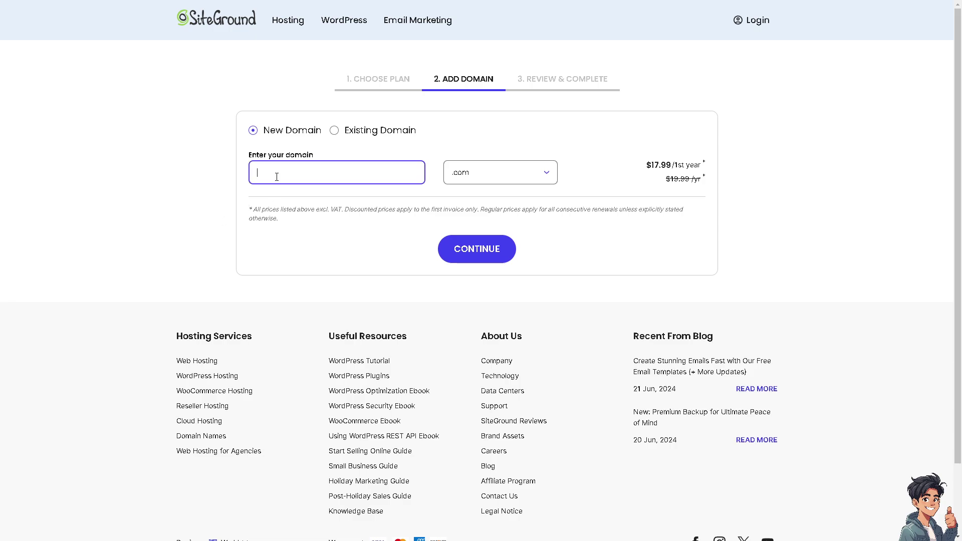
type("andyg")
type("uide")
left_click(466, 250)
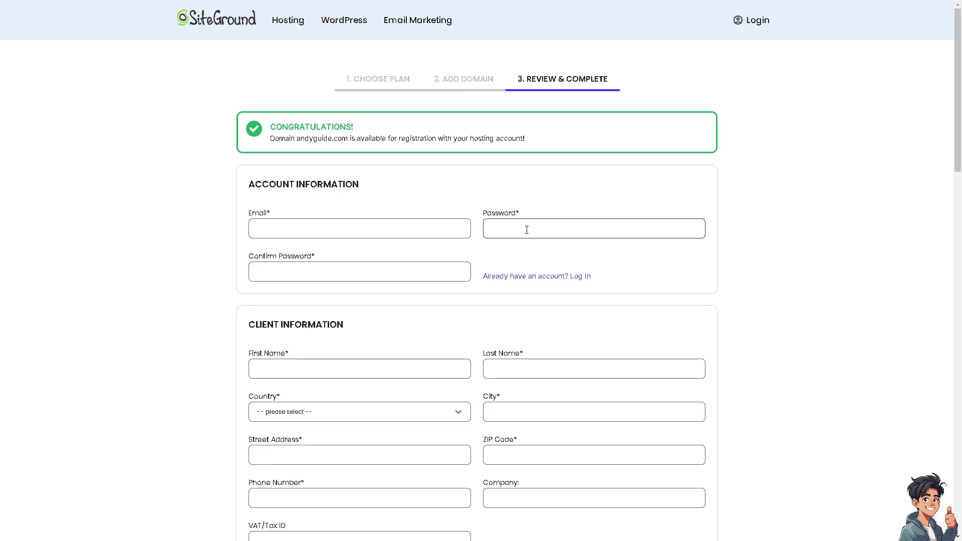
scroll(526, 229, "down", 1)
scroll(533, 234, "up", 1)
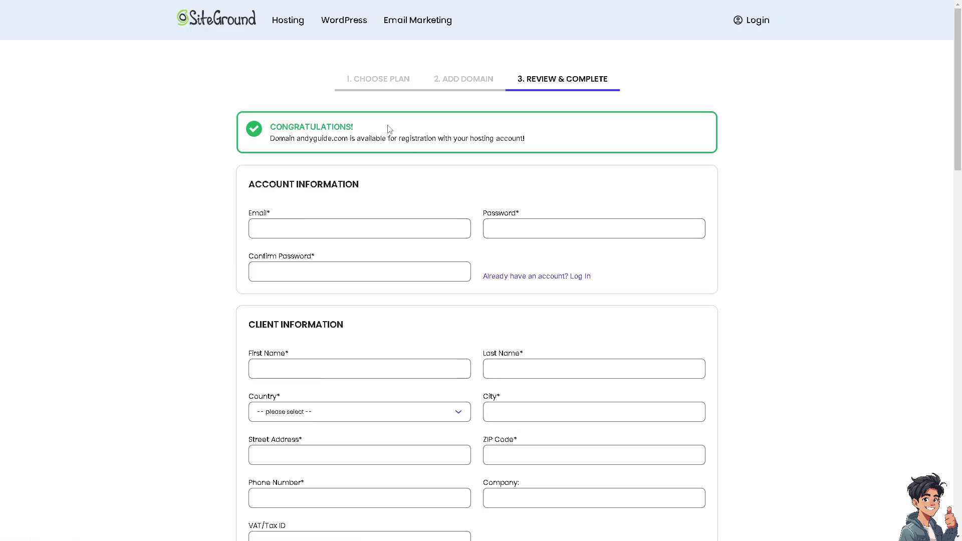
scroll(408, 201, "down", 1)
scroll(409, 200, "down", 3)
scroll(408, 208, "up", 1)
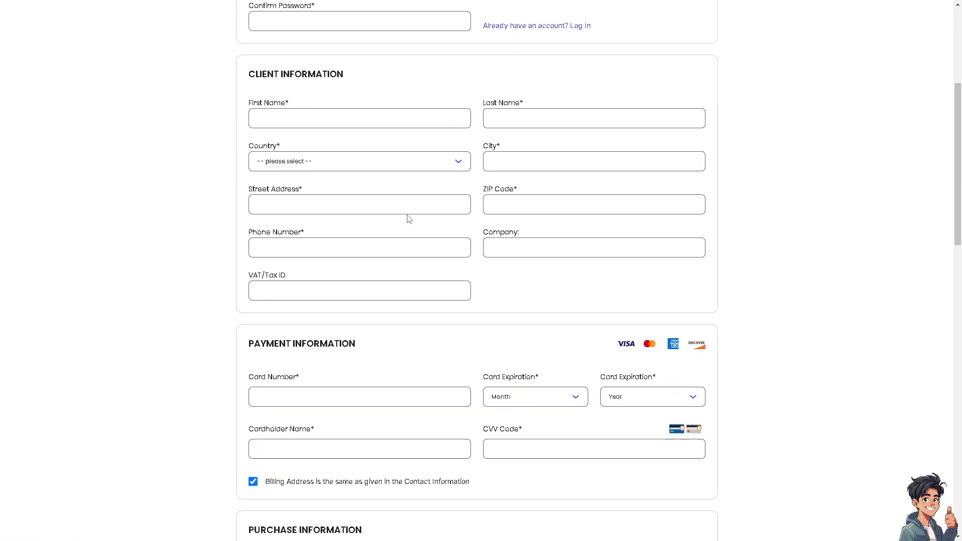
scroll(408, 218, "up", 3)
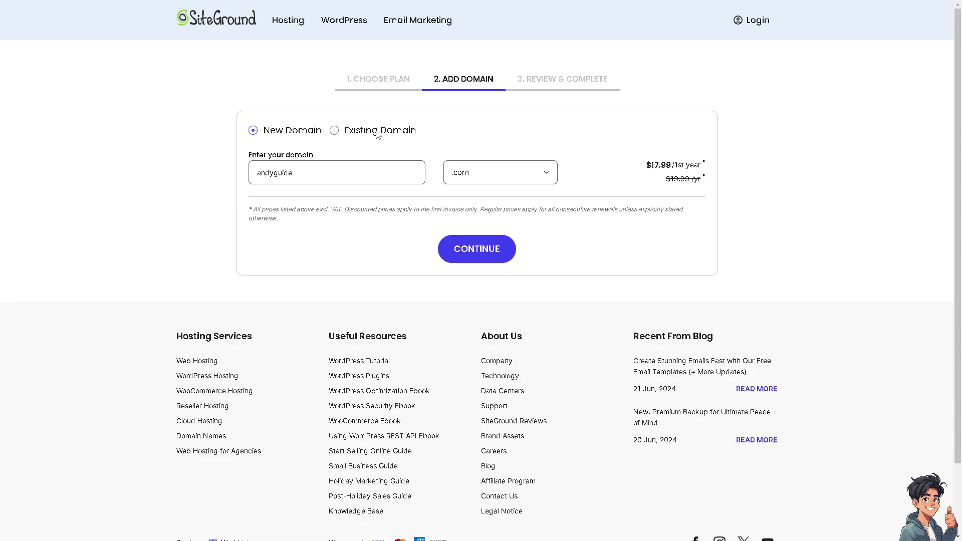
- Switch SiteGround to an existing domain, then save the Andy's Guides home page and exit the Squarespace editor
left_click(378, 135)
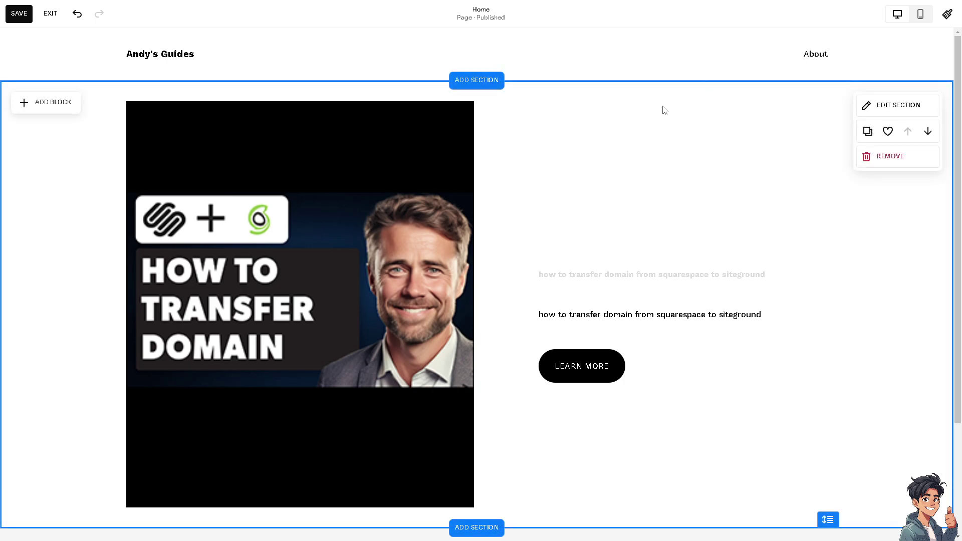
left_click(21, 13)
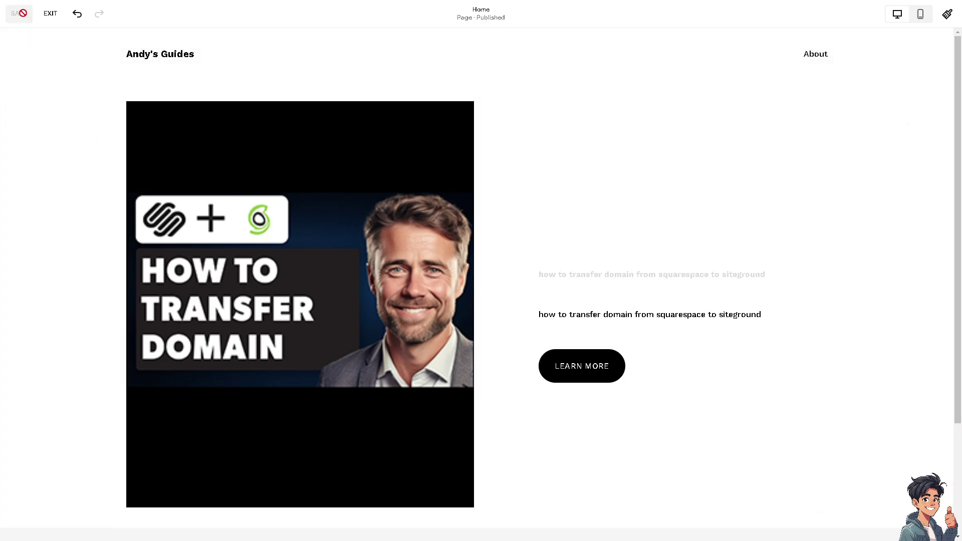
mouse_move(63, 45)
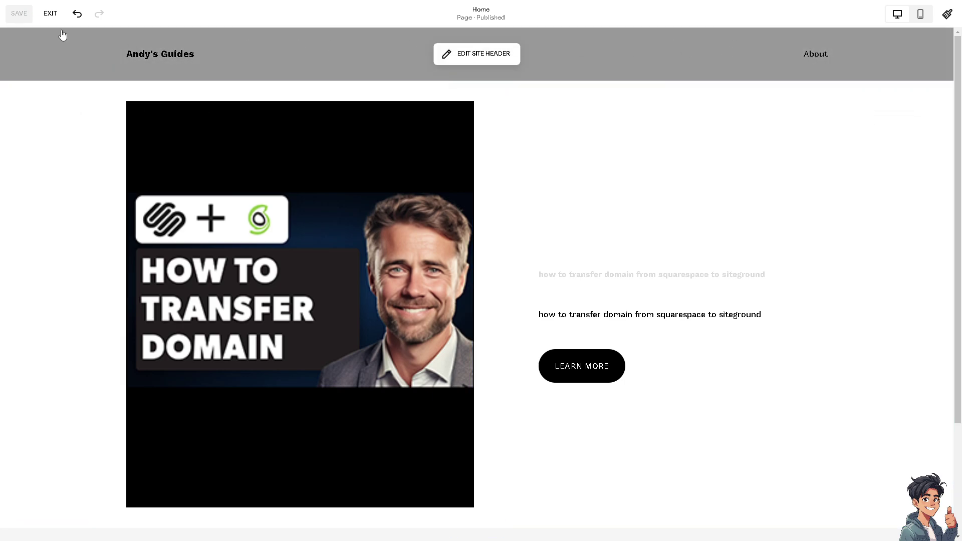
left_click(49, 14)
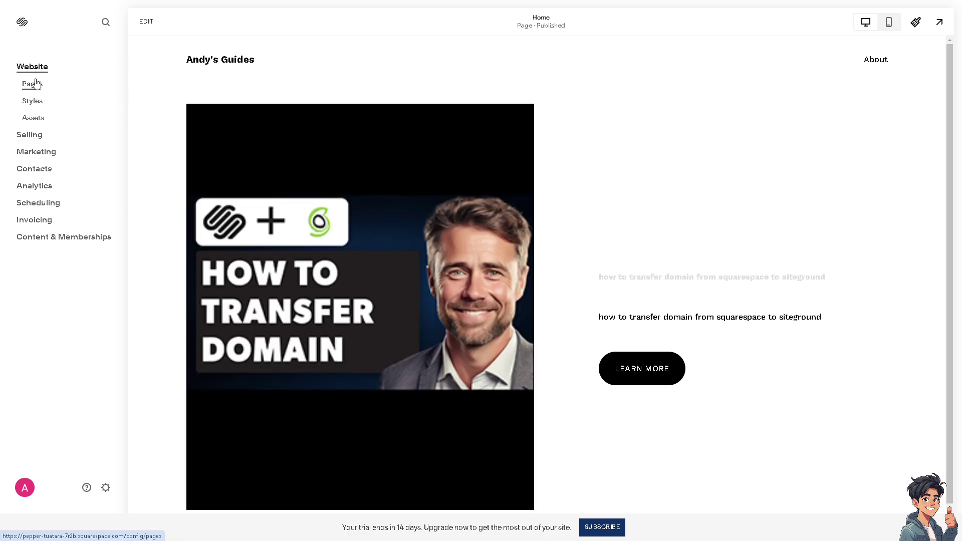
- Navigate Squarespace Settings to Domains & Email and view the built-in domain's details
left_click(106, 489)
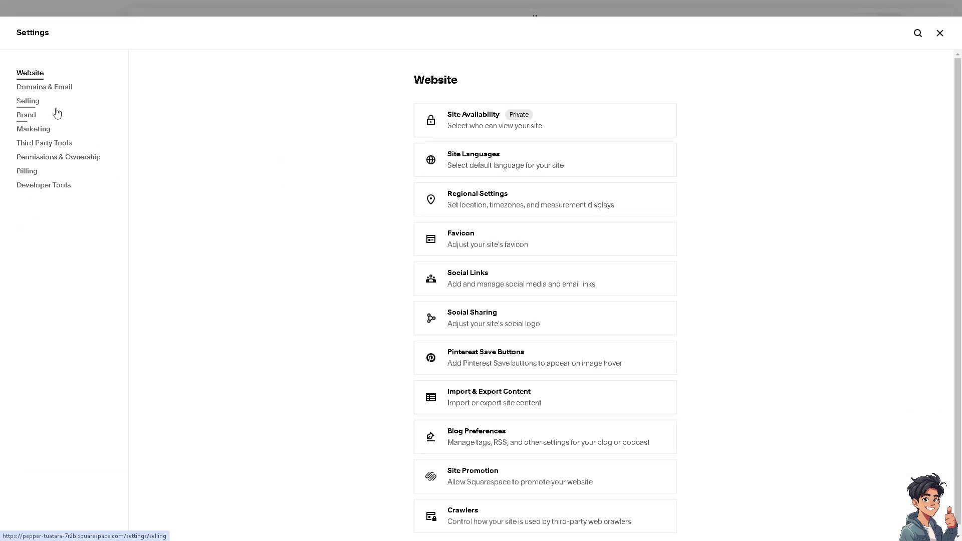
left_click(37, 92)
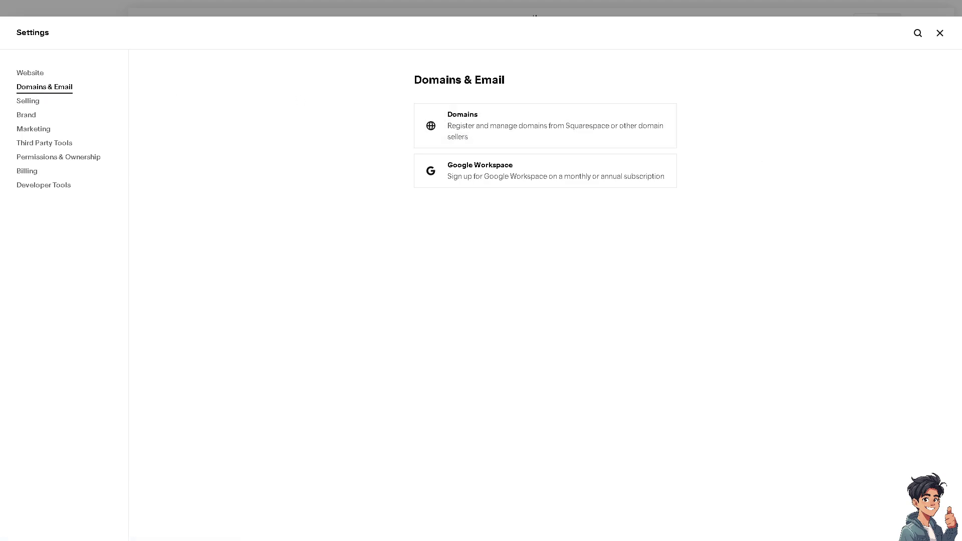
left_click(556, 121)
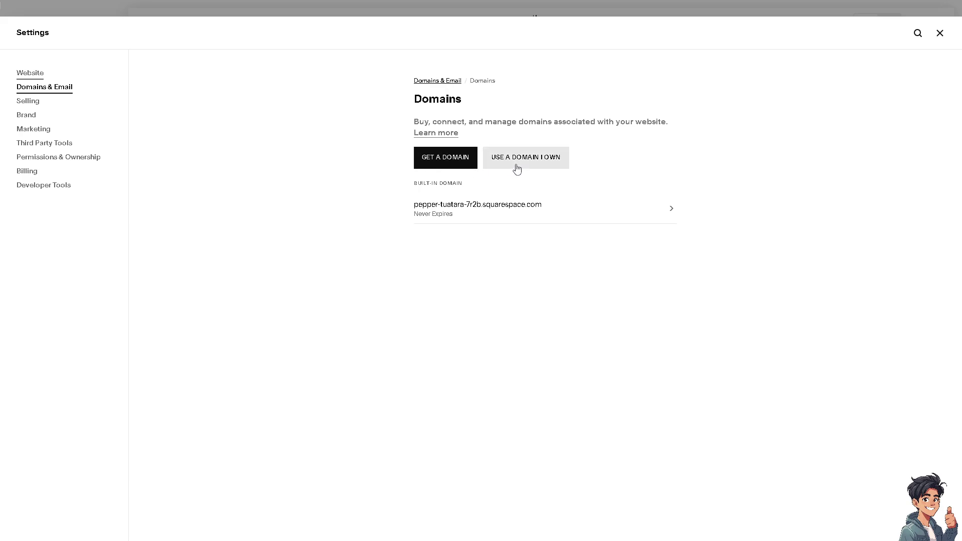
left_click(551, 218)
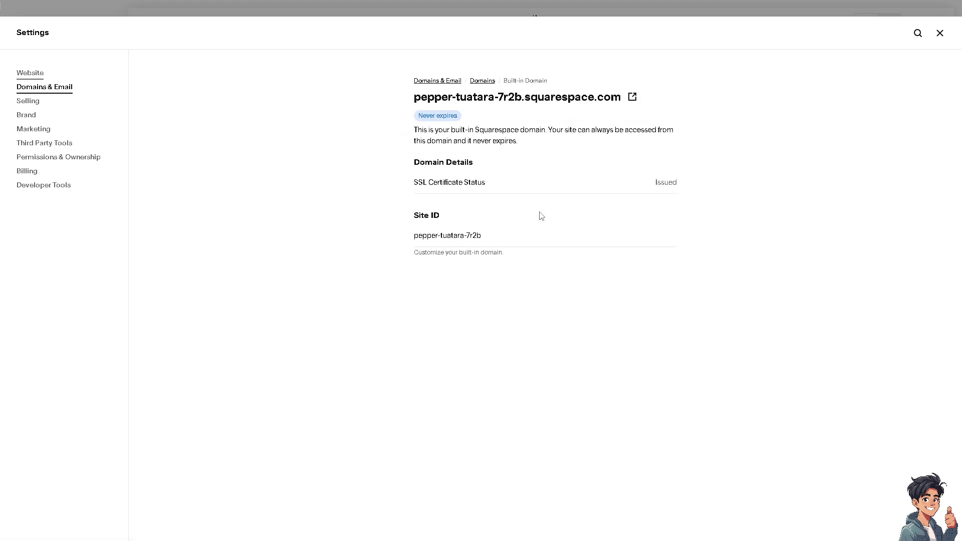
- Select and copy the Site ID pepper-tuatara-7r2b from the domain details
left_click_drag(491, 234, 401, 238)
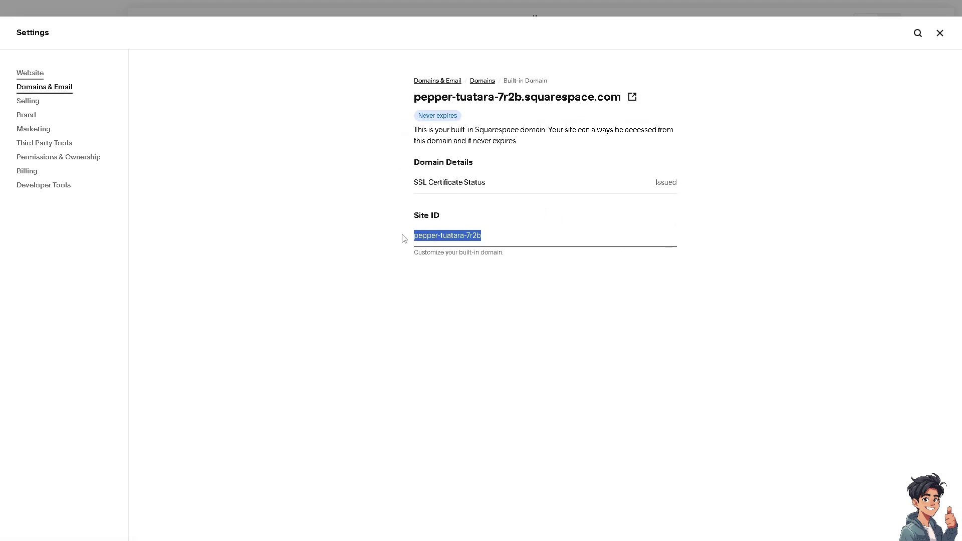
right_click(448, 237)
left_click(482, 282)
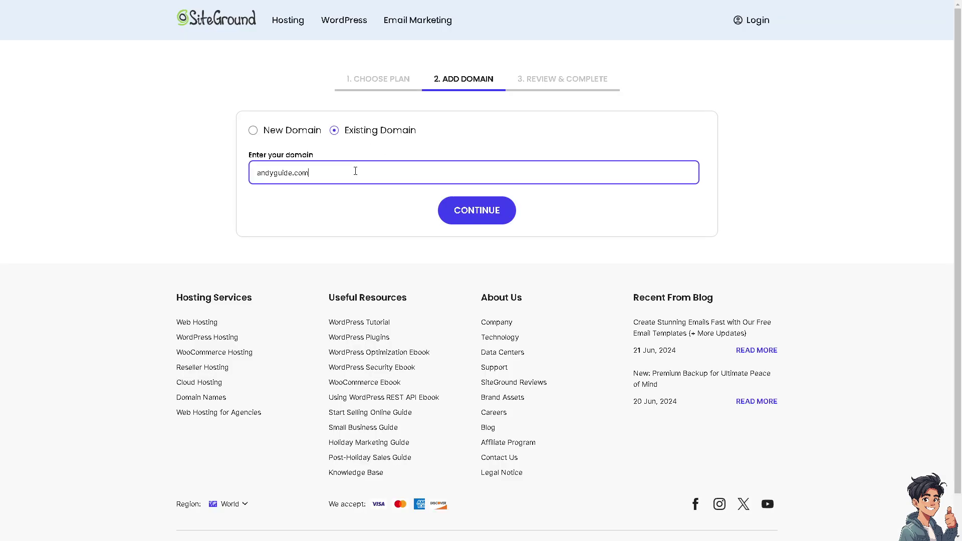
- Paste the copied Site ID into the Existing Domain field and submit it, which SiteGround rejects
triple_click(361, 175)
key("ctrl+v")
left_click(473, 218)
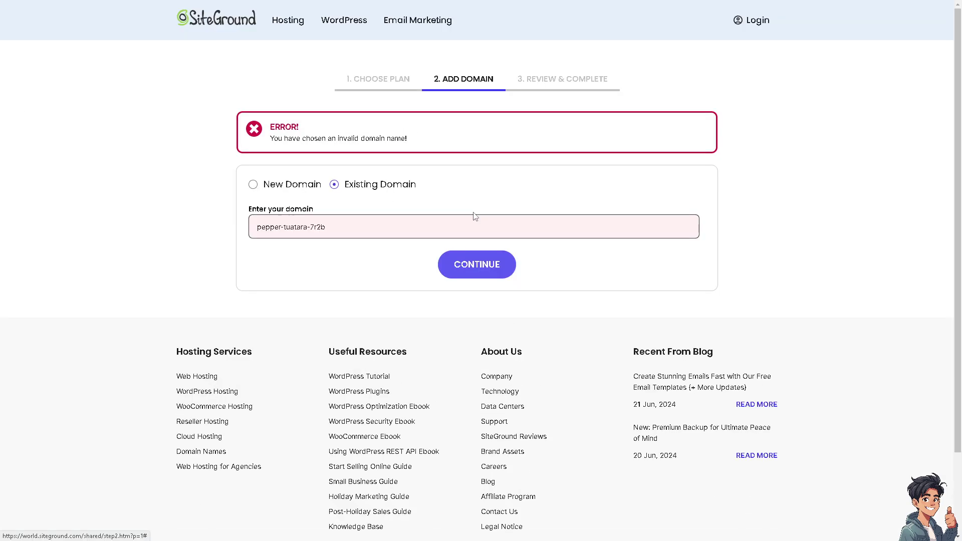
- Replace the rejected entry with andyguide.com and submit it, receiving the offer to register it
left_click_drag(340, 234, 248, 233)
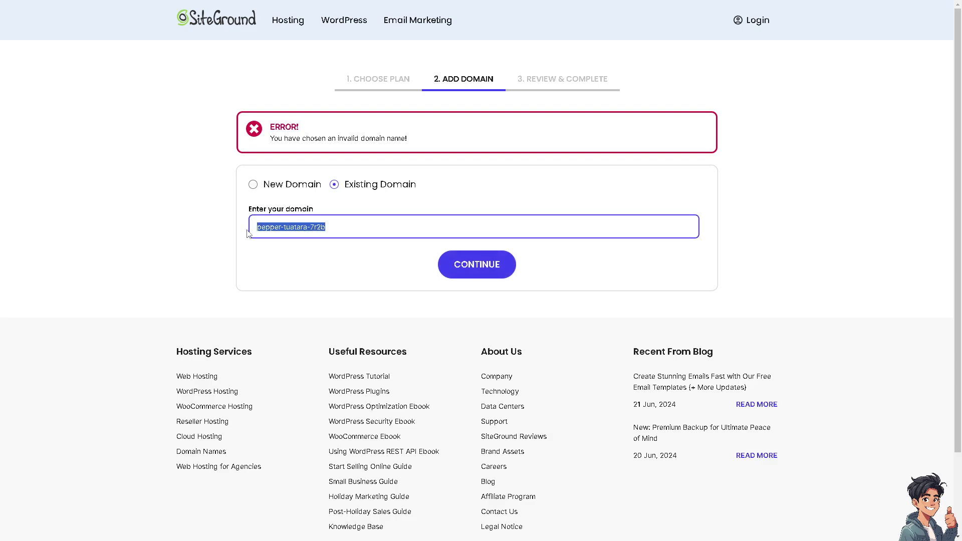
type("andyguide.com")
left_click(472, 263)
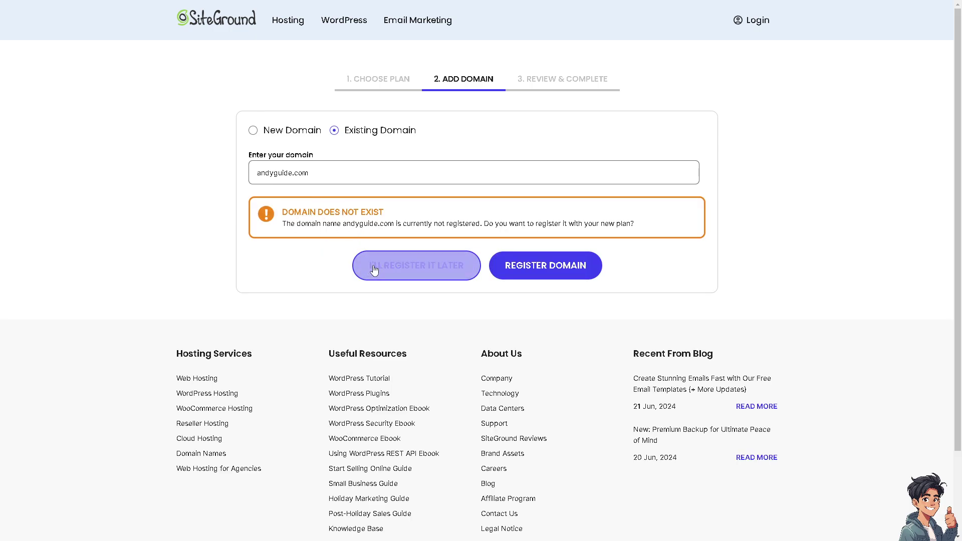
left_click(462, 268)
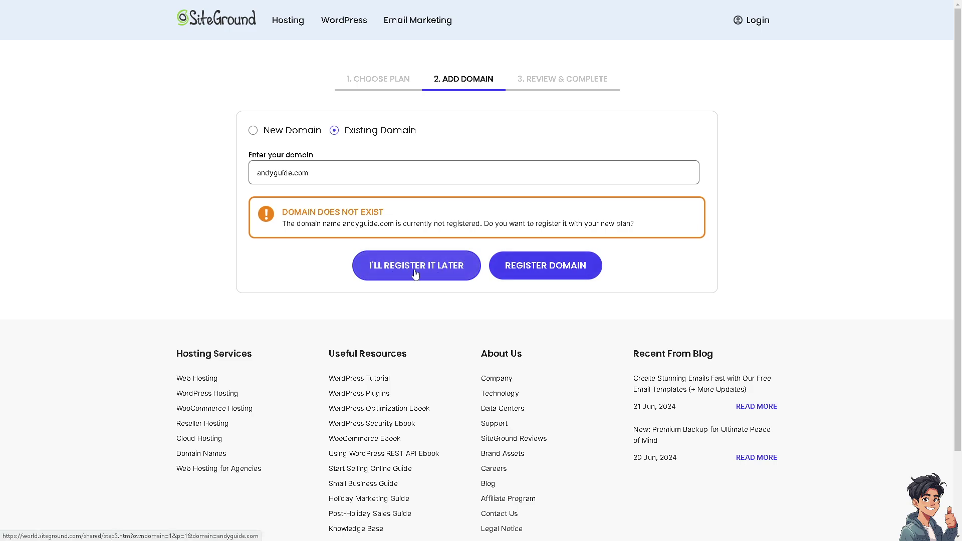
- Register andyguide.com with the plan and tick the Terms of Service and email-updates boxes above the 65.87 USD total
left_click(540, 270)
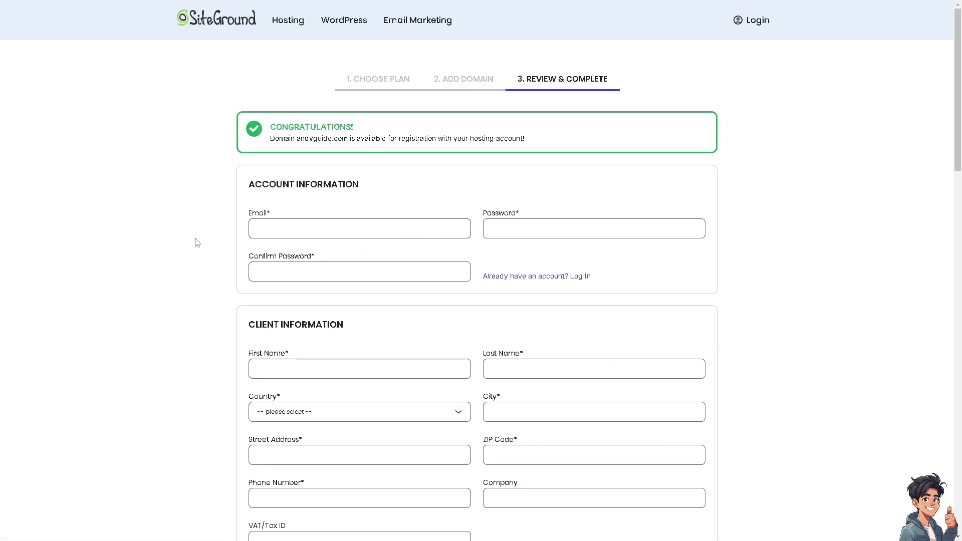
scroll(190, 241, "down", 1)
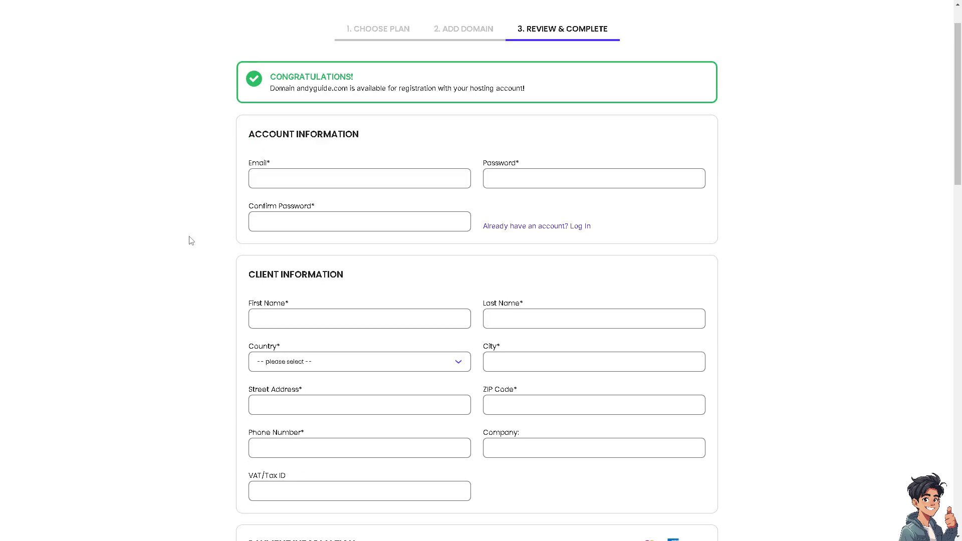
scroll(190, 241, "down", 2)
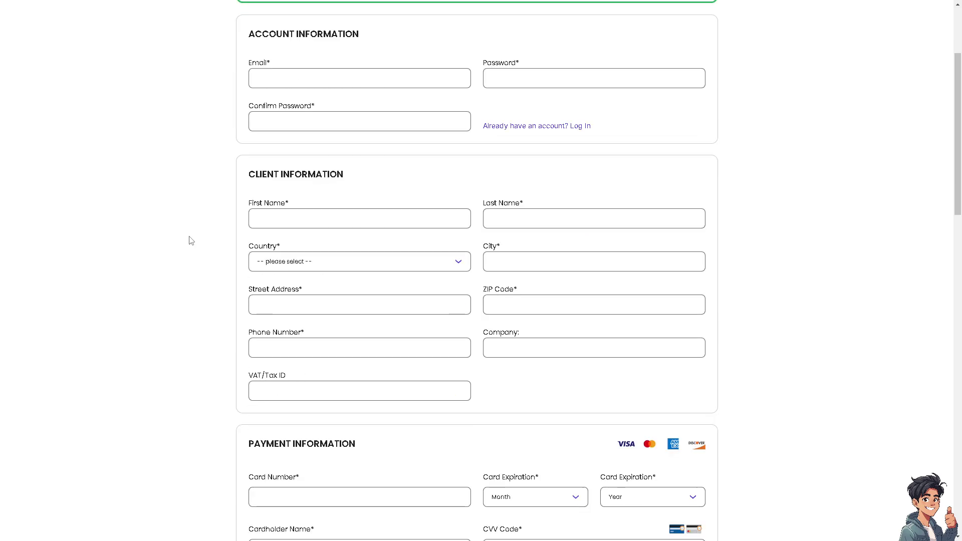
scroll(190, 240, "down", 4)
scroll(189, 240, "down", 2)
scroll(191, 241, "down", 1)
scroll(190, 241, "down", 2)
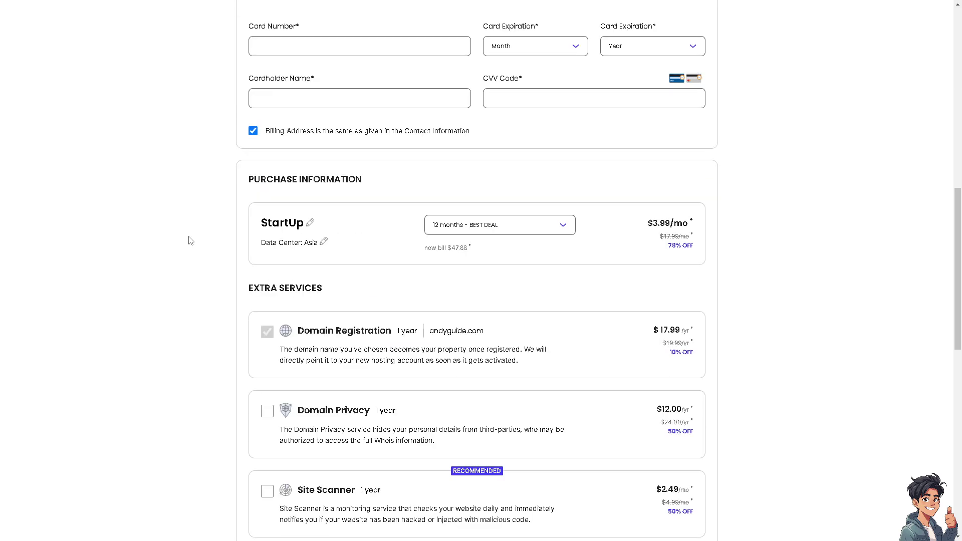
scroll(189, 240, "down", 3)
scroll(190, 239, "down", 3)
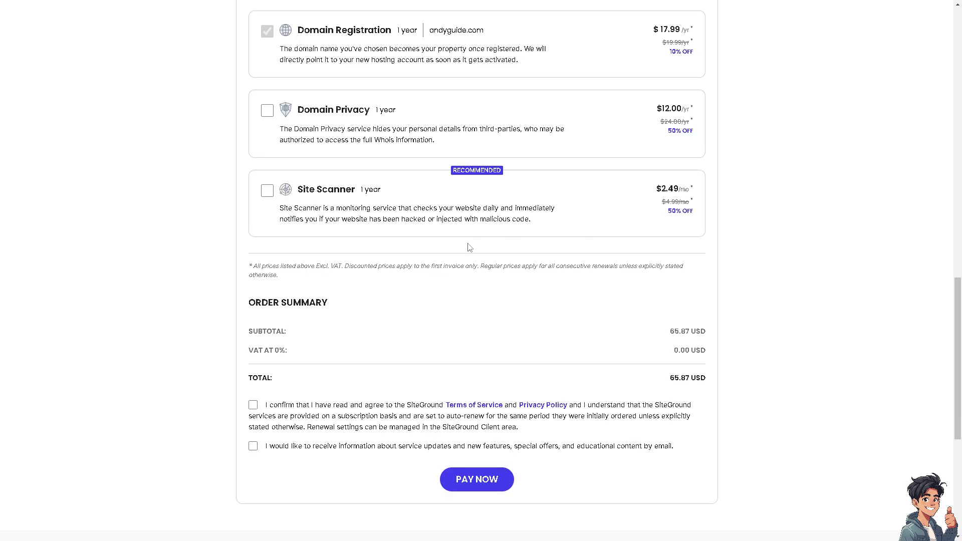
scroll(432, 261, "up", 1)
scroll(432, 261, "up", 5)
scroll(432, 261, "up", 4)
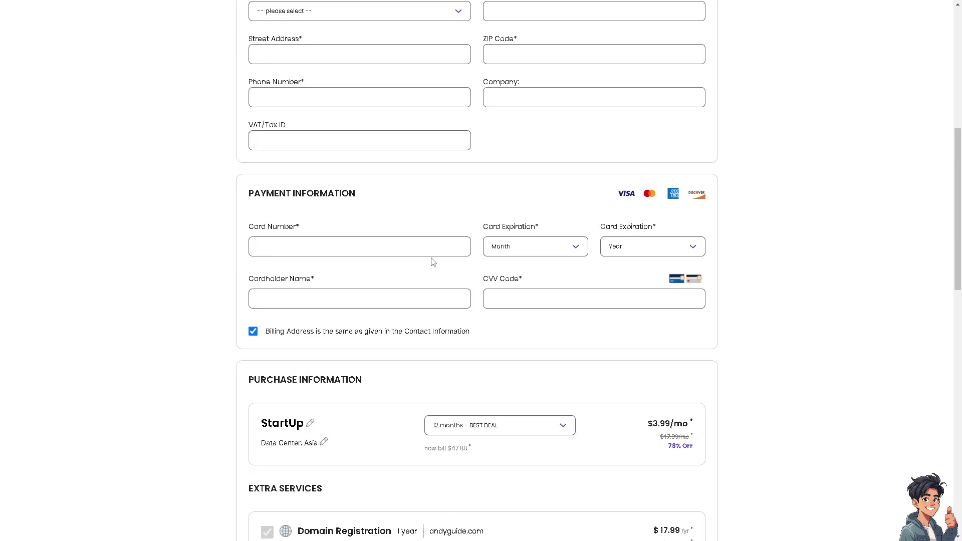
scroll(432, 260, "up", 6)
scroll(431, 261, "up", 2)
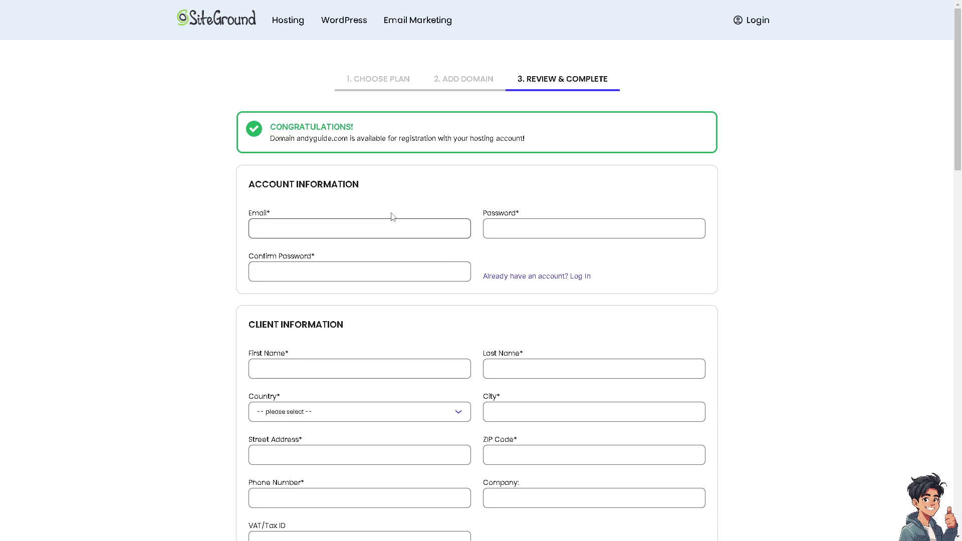
scroll(391, 216, "down", 3)
scroll(391, 218, "down", 6)
scroll(387, 224, "down", 3)
scroll(388, 224, "down", 6)
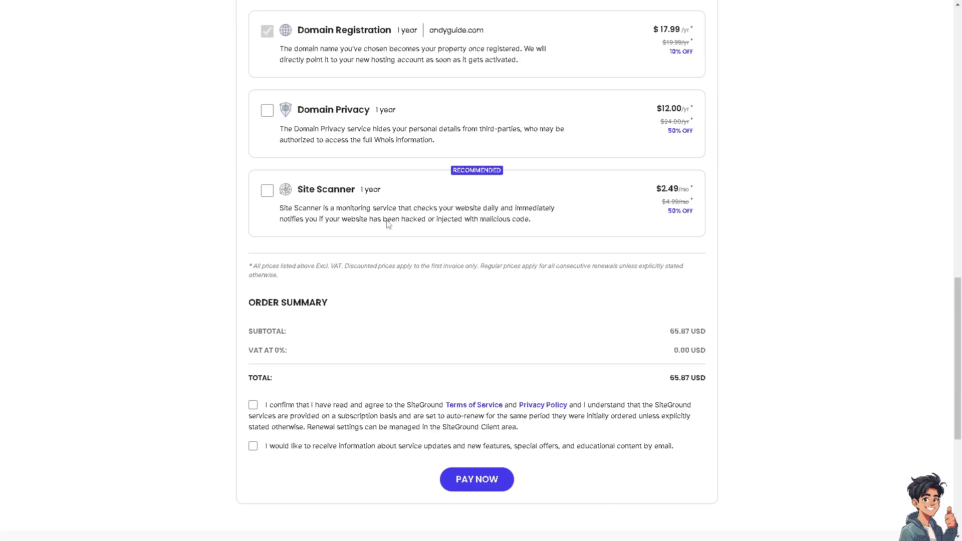
scroll(388, 224, "down", 3)
left_click(252, 255)
left_click(253, 296)
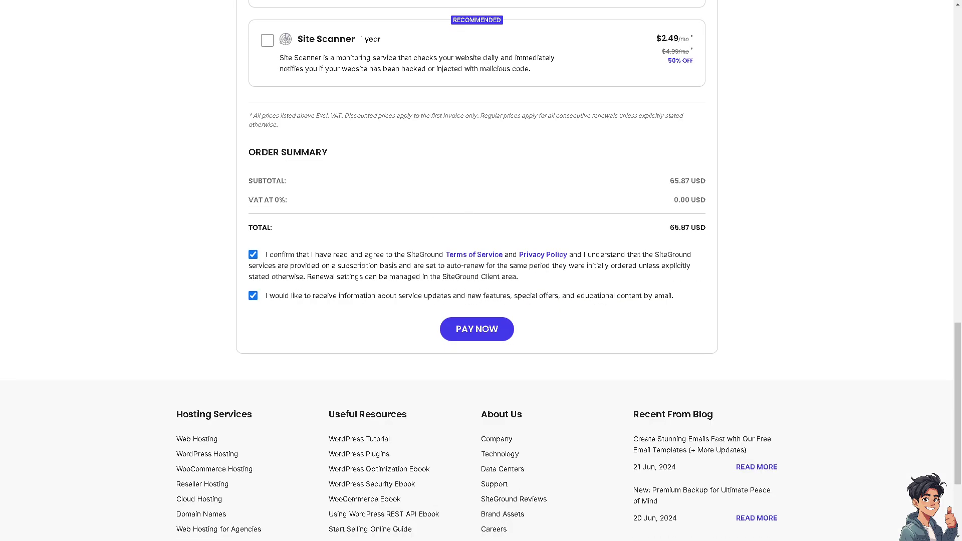